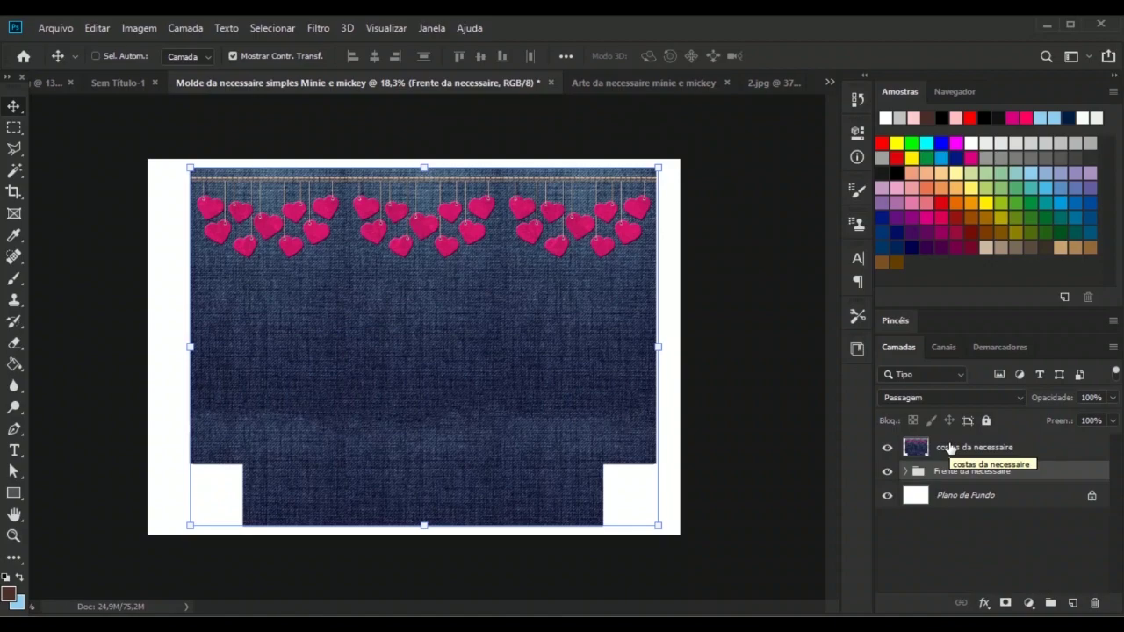
# Hide the "costas da necessaire" layer so only the front artwork shows over the background
pyautogui.click(955, 450)
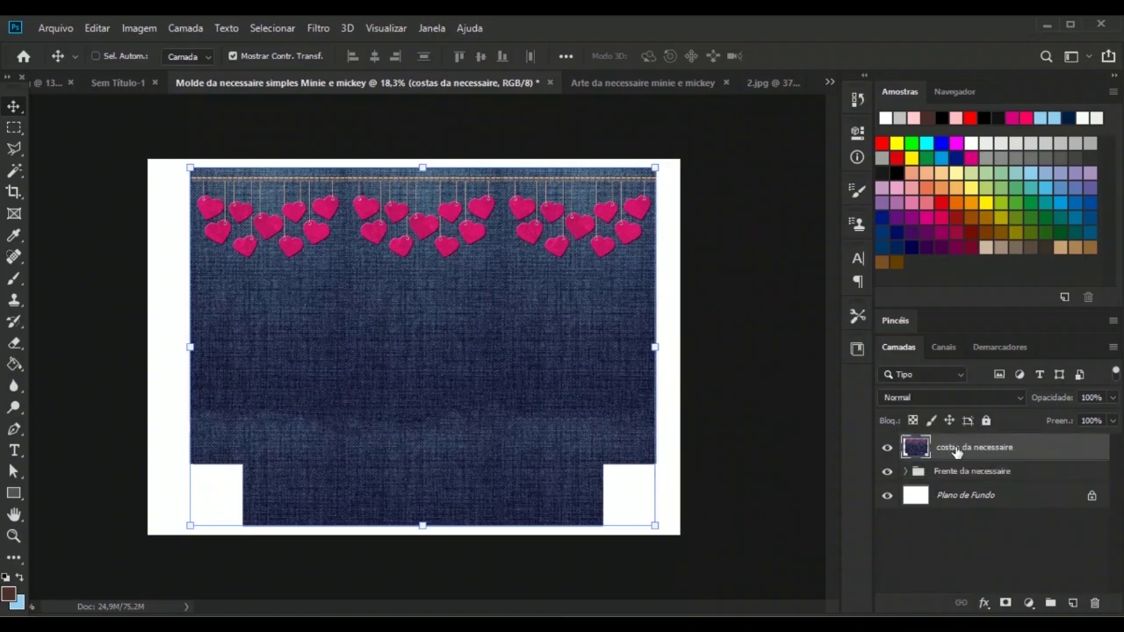
pyautogui.click(887, 449)
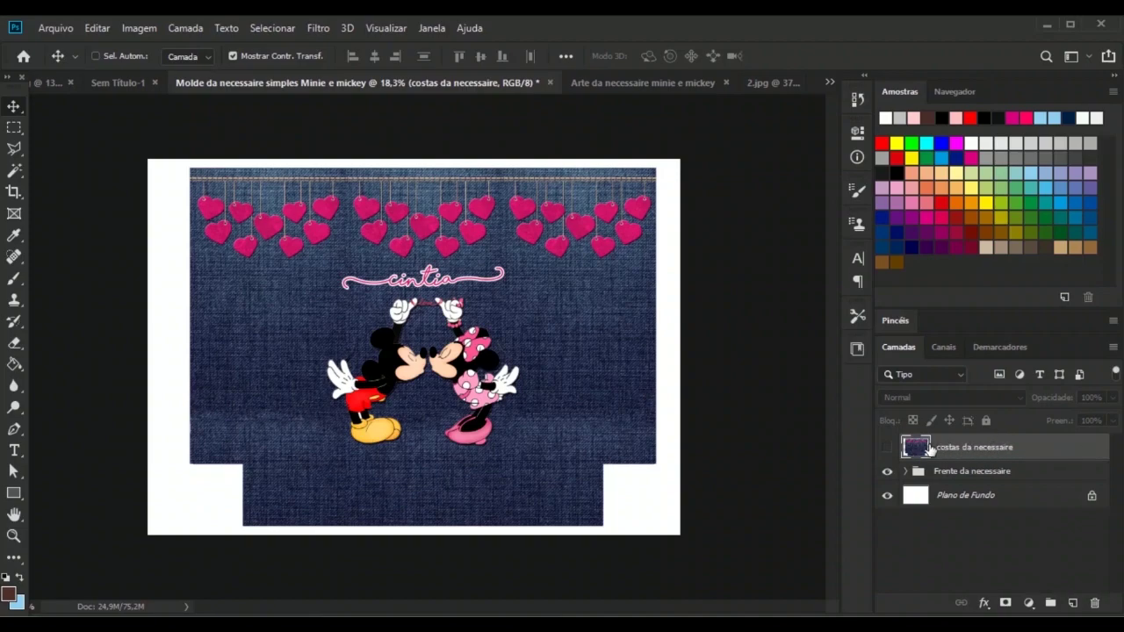
pyautogui.click(887, 449)
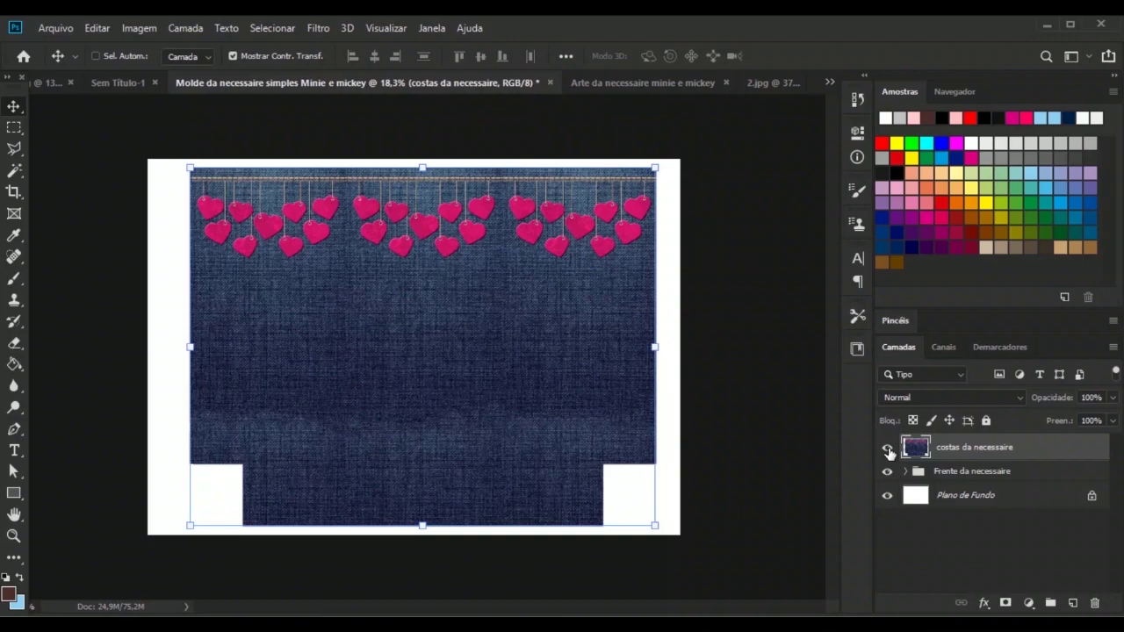
pyautogui.click(887, 449)
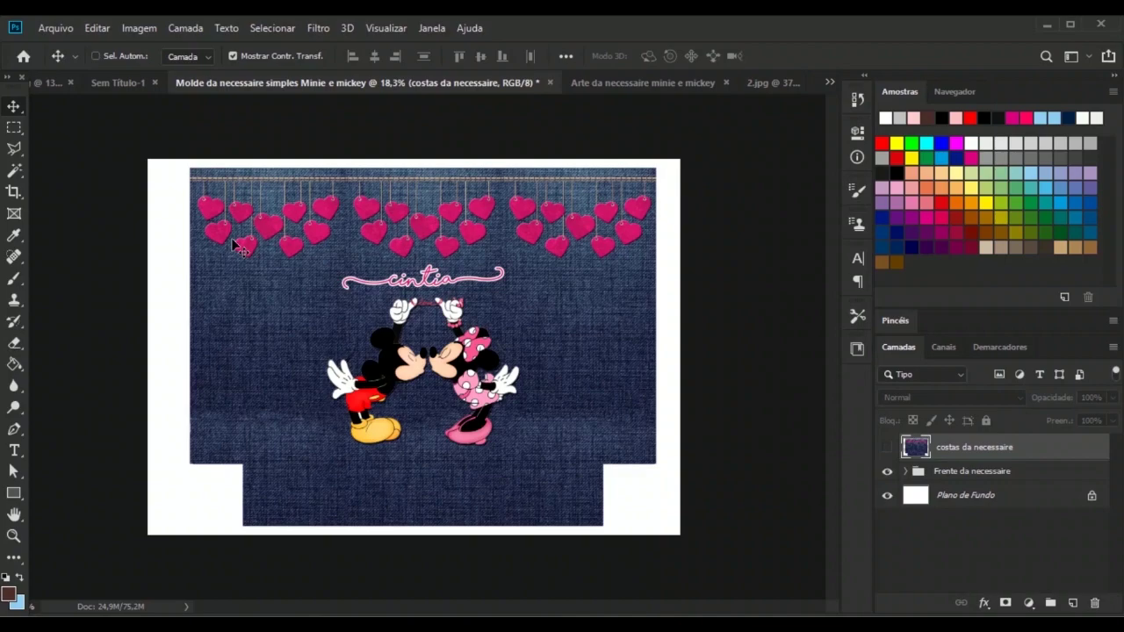
# Open the print settings and set Photoshop colour management with the Gênesis_DS7000_L1300_PapelHavir90g_08_2018.icm printer profile
pyautogui.click(52, 27)
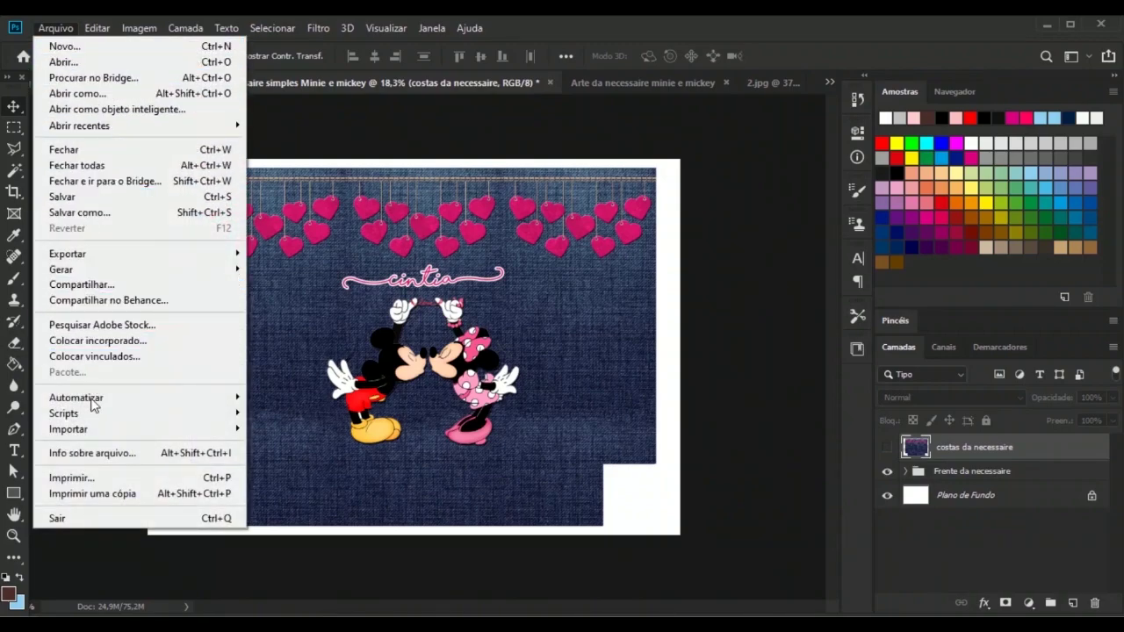
pyautogui.click(92, 479)
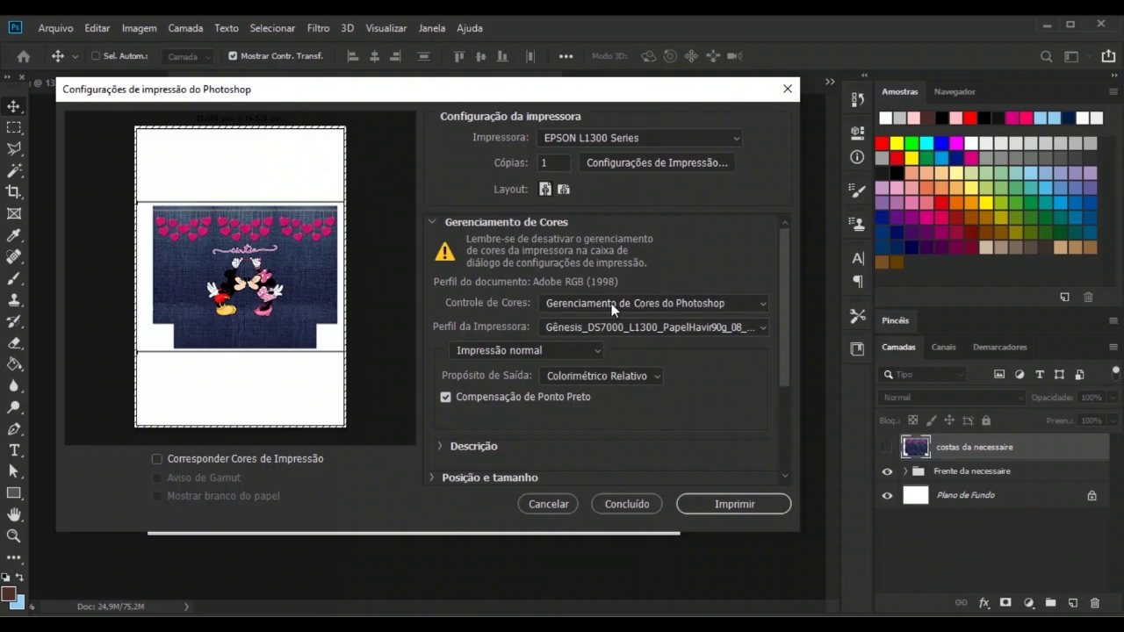
pyautogui.click(757, 304)
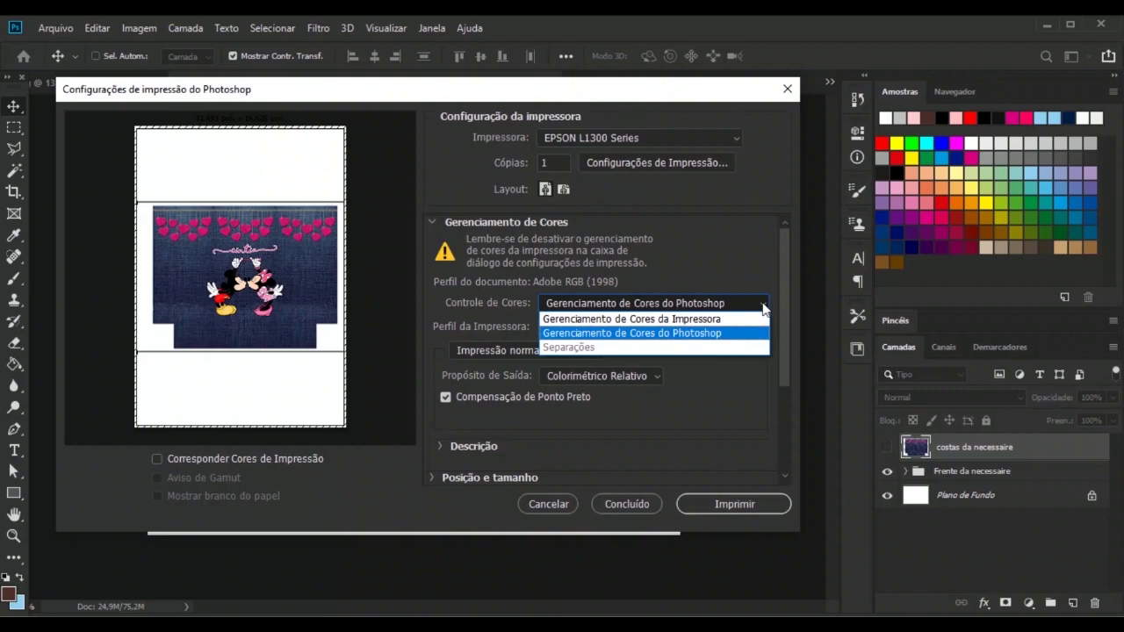
pyautogui.click(731, 334)
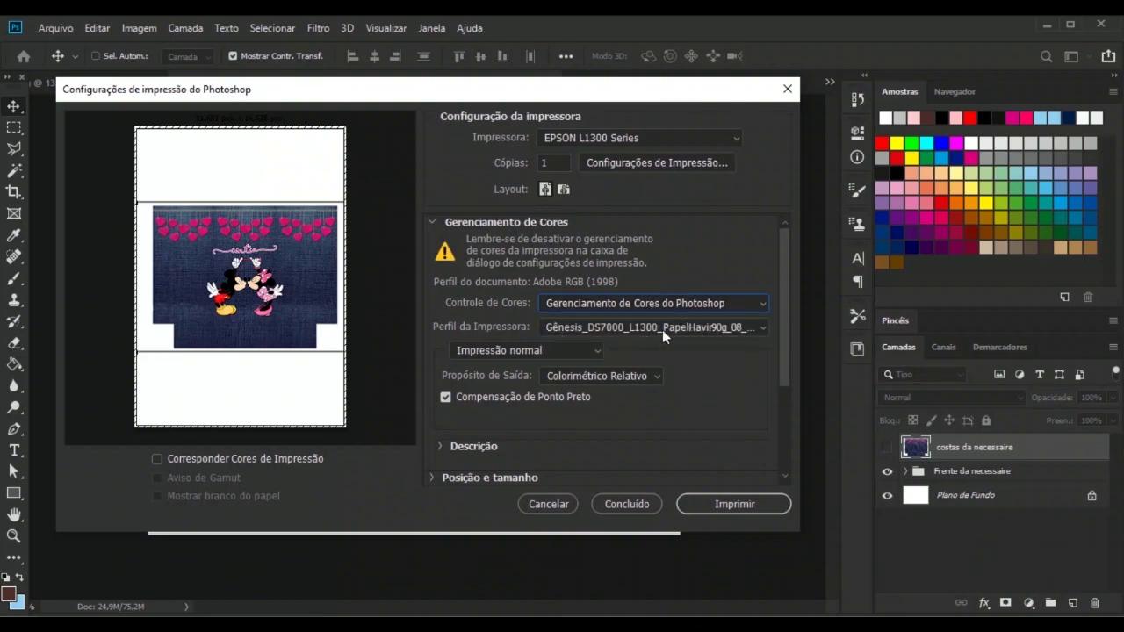
pyautogui.click(762, 327)
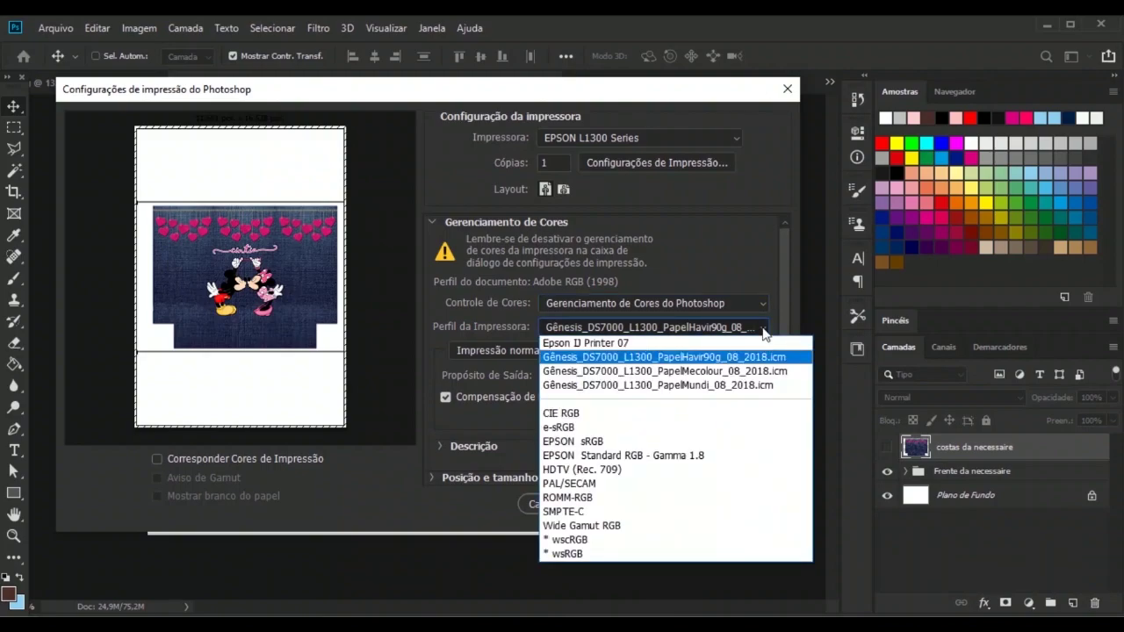
pyautogui.click(762, 329)
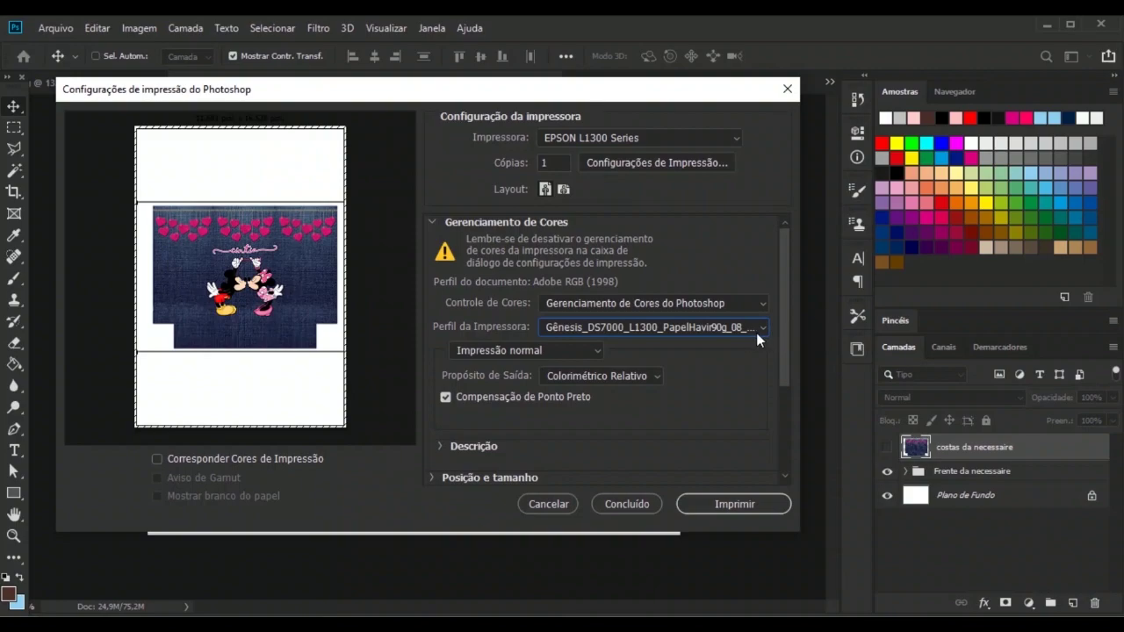
pyautogui.click(762, 330)
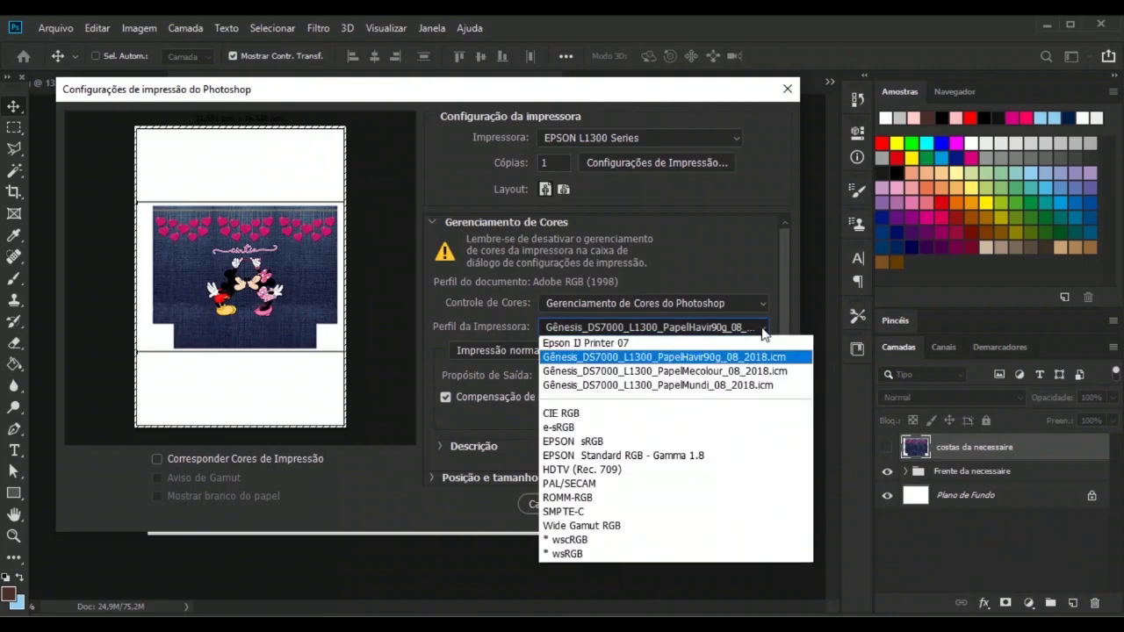
pyautogui.click(661, 357)
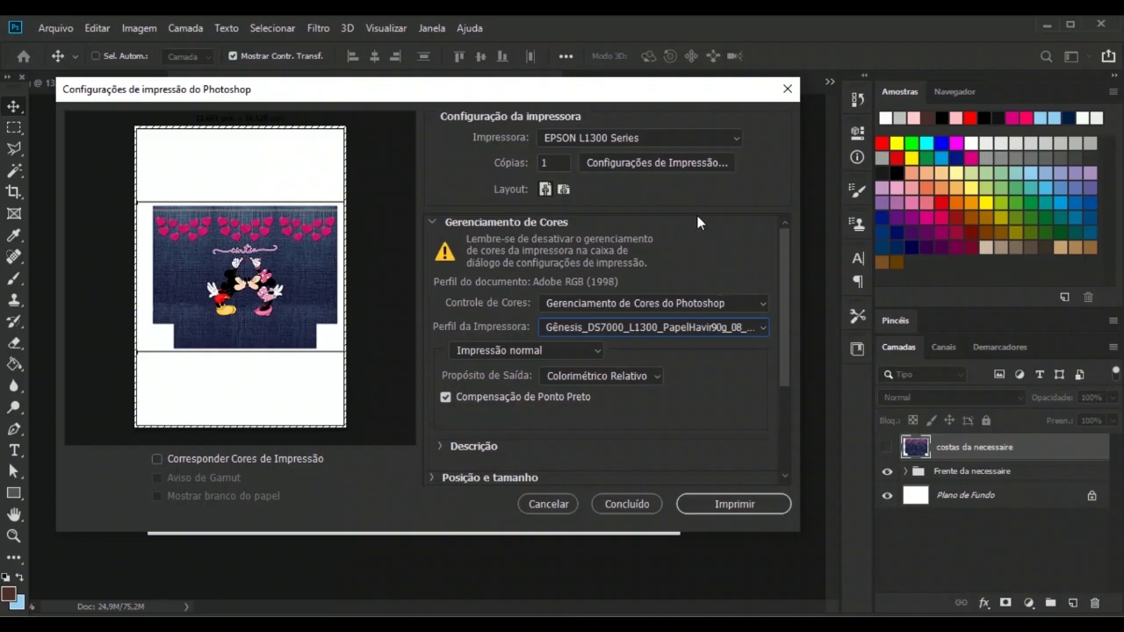
# In the EPSON L1300 printer properties, set the document size to A4 (210 x 297 mm) and the orientation to Horizontal
pyautogui.click(653, 162)
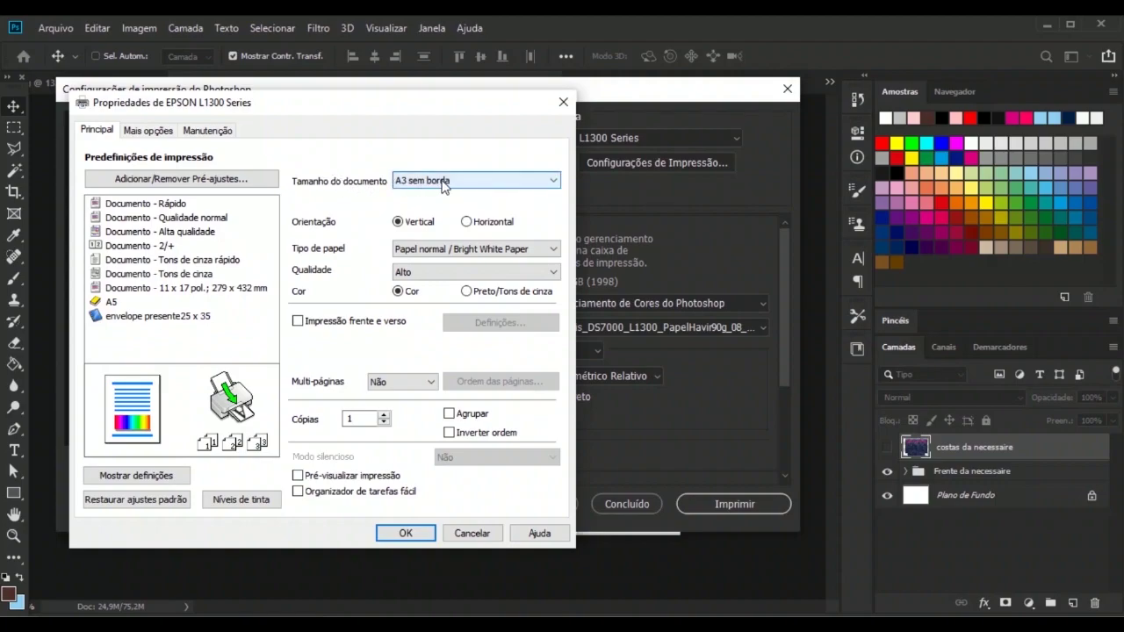
pyautogui.click(554, 184)
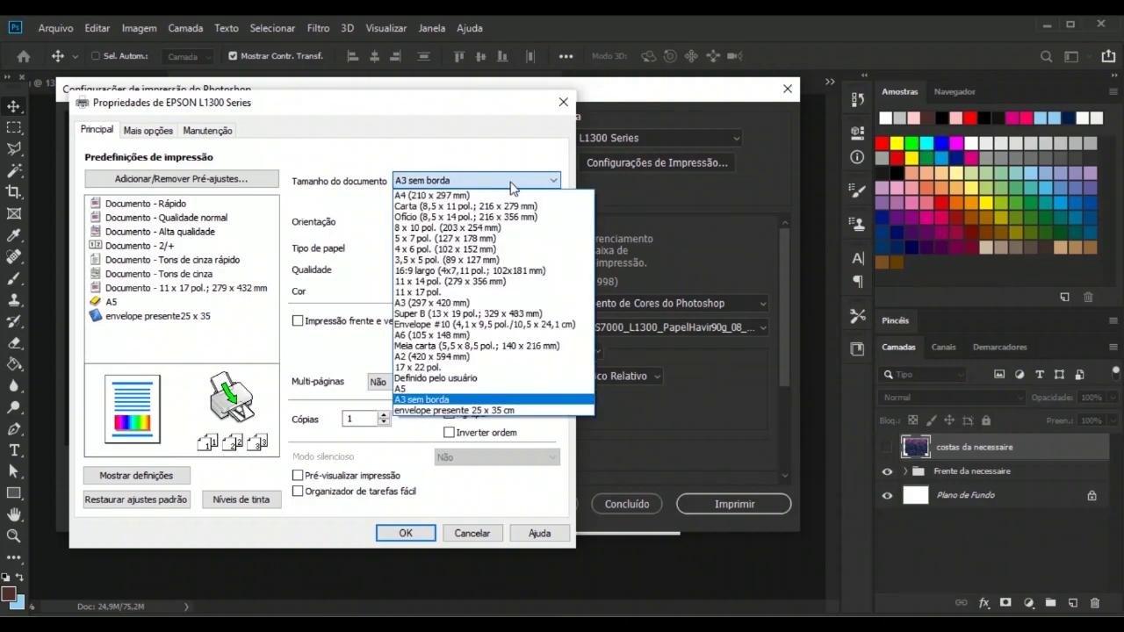
pyautogui.click(416, 196)
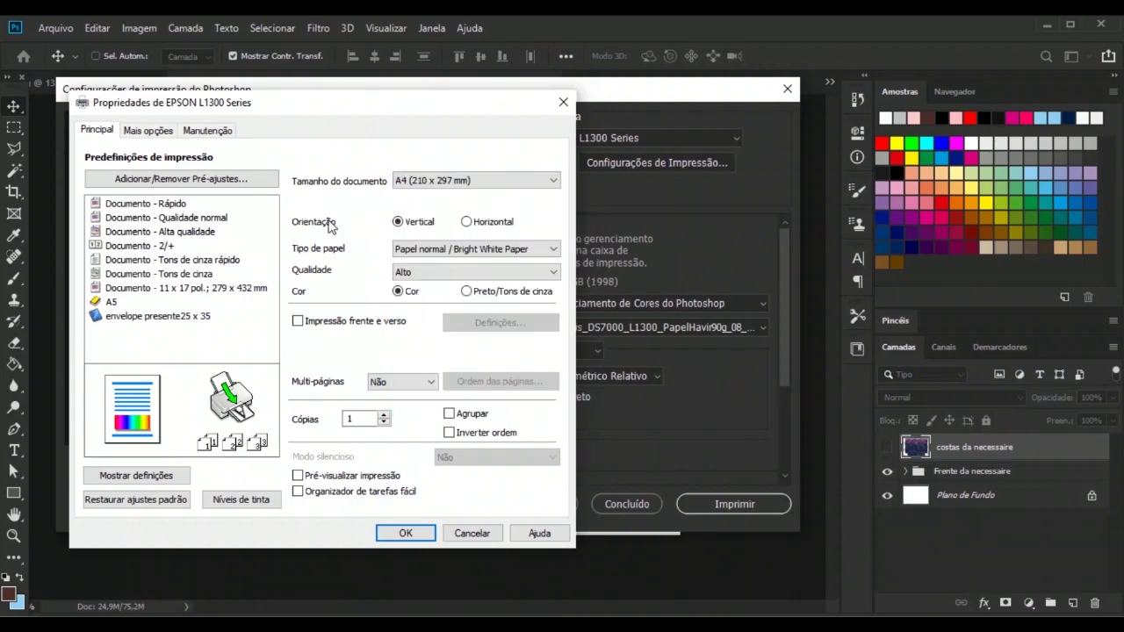
pyautogui.click(467, 223)
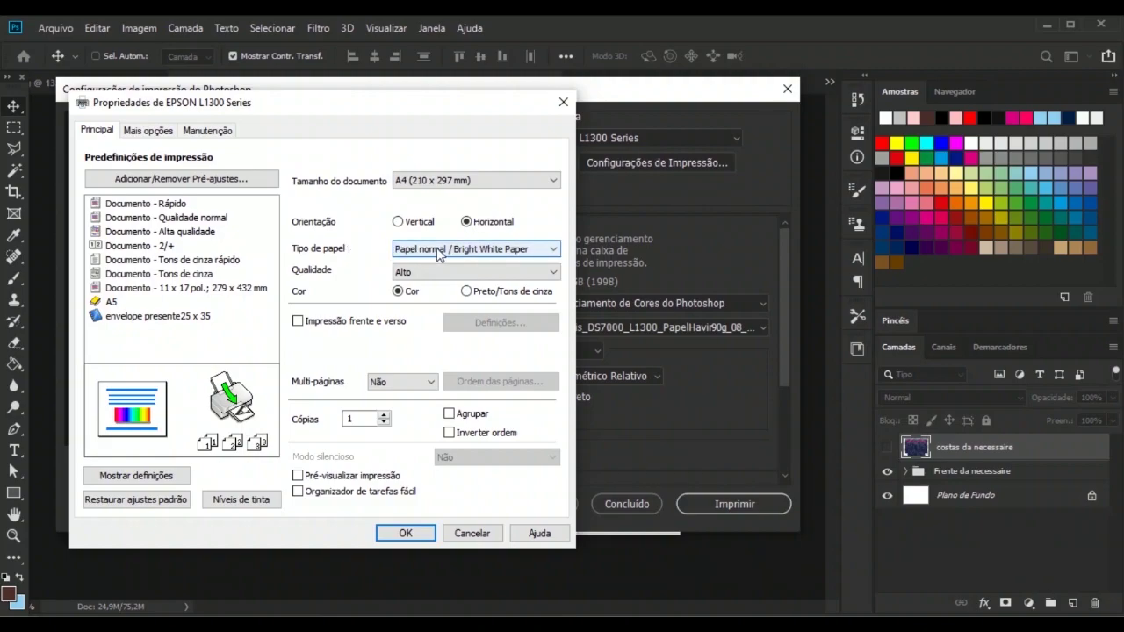
# Check the paper type and quality options, keeping Papel normal / Bright White Paper and Alto
pyautogui.click(555, 253)
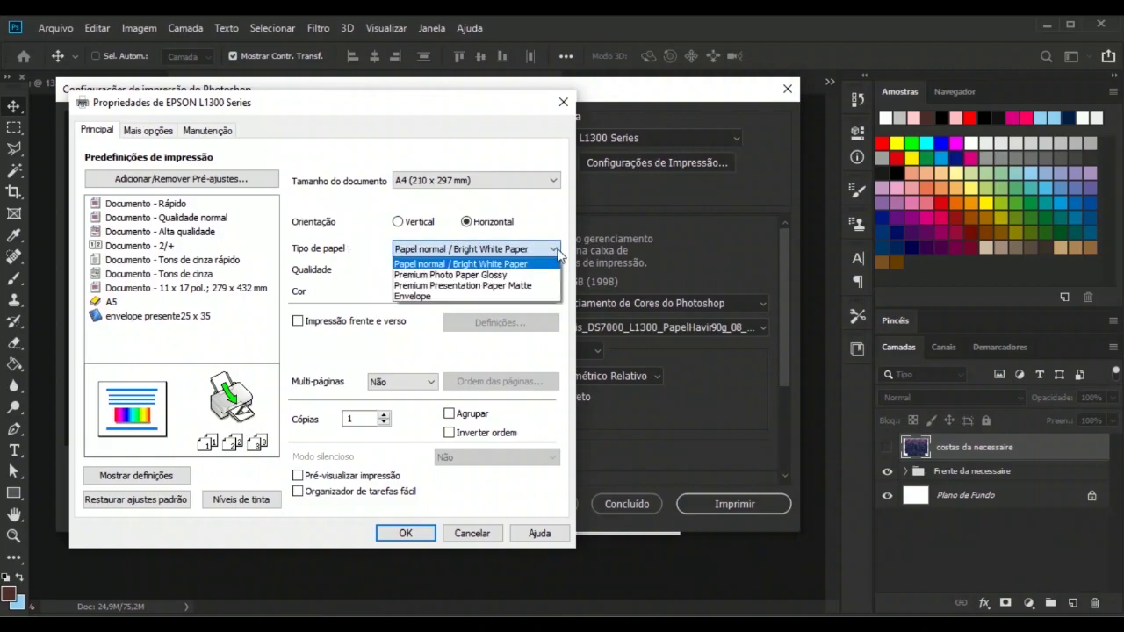
pyautogui.click(558, 254)
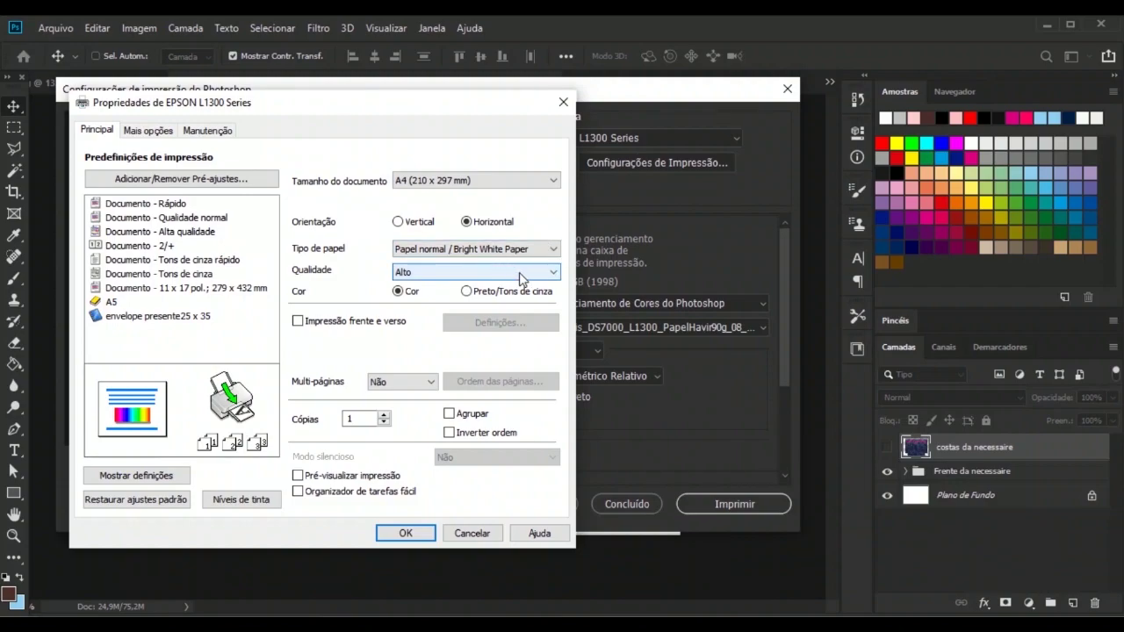
pyautogui.click(551, 275)
pyautogui.click(551, 275)
pyautogui.click(537, 274)
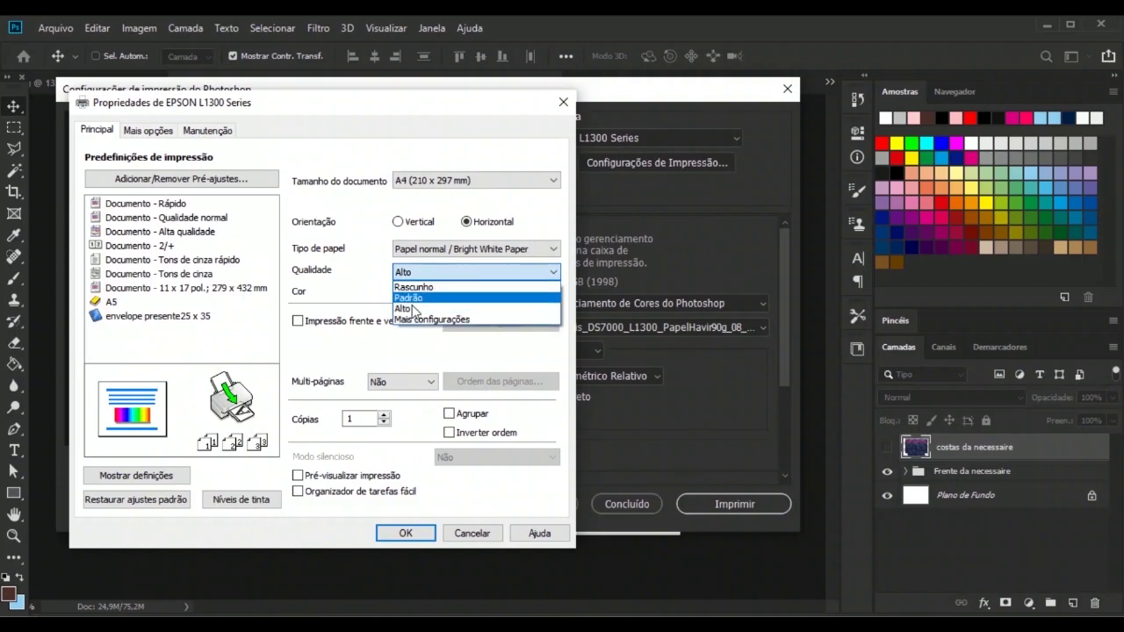
pyautogui.press('Escape')
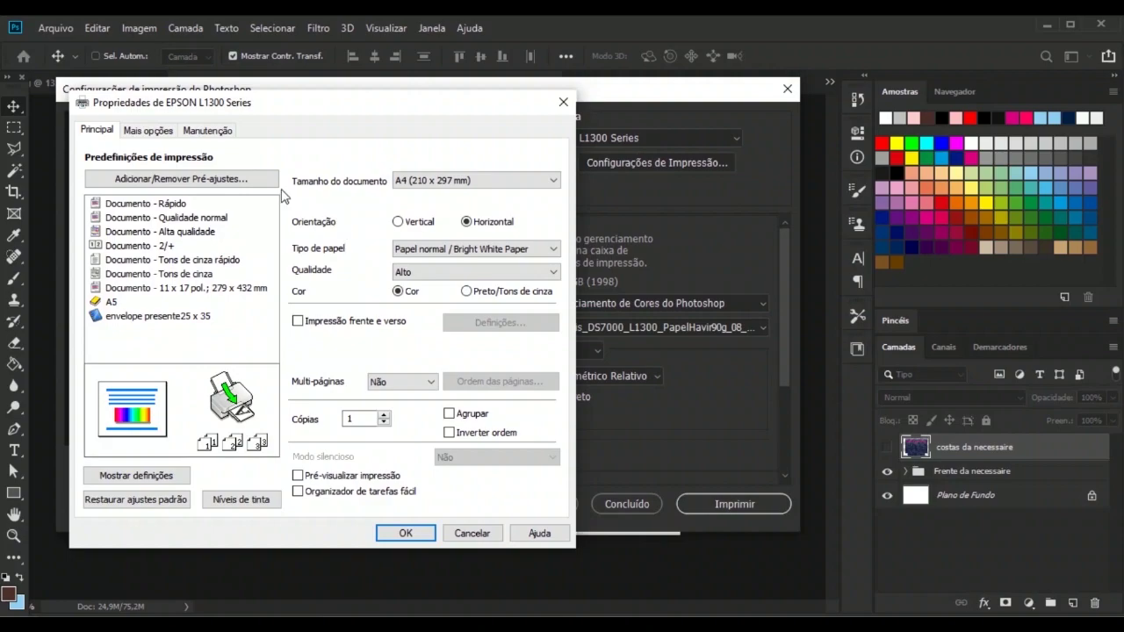
# Accept the printer properties with the Espelhar imagem option enabled and print the front artwork
pyautogui.click(143, 132)
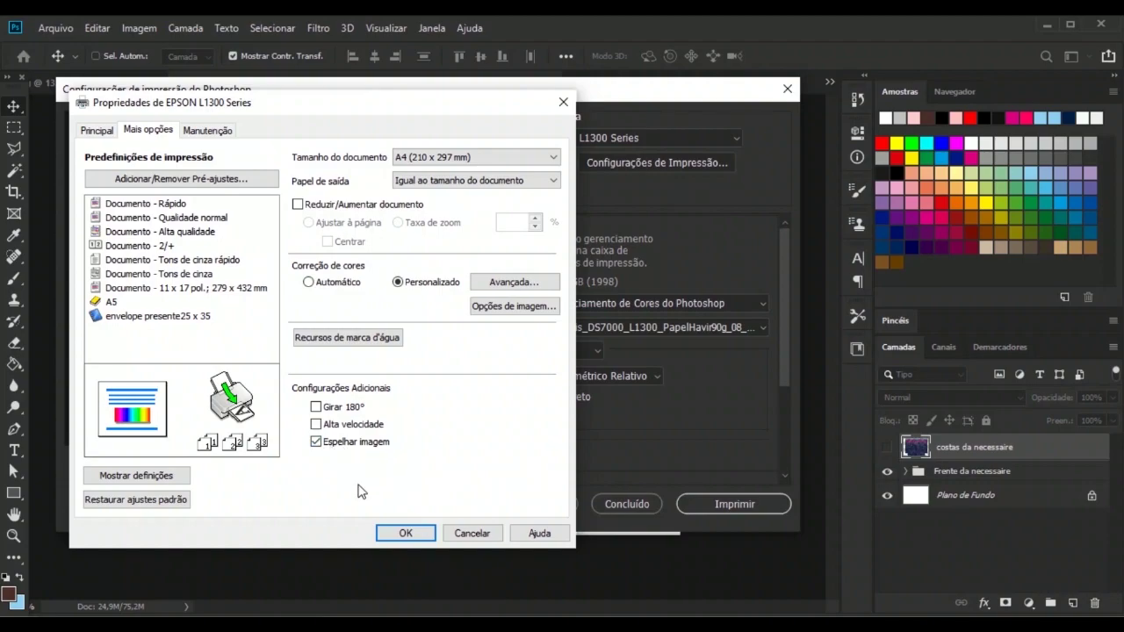
pyautogui.click(406, 533)
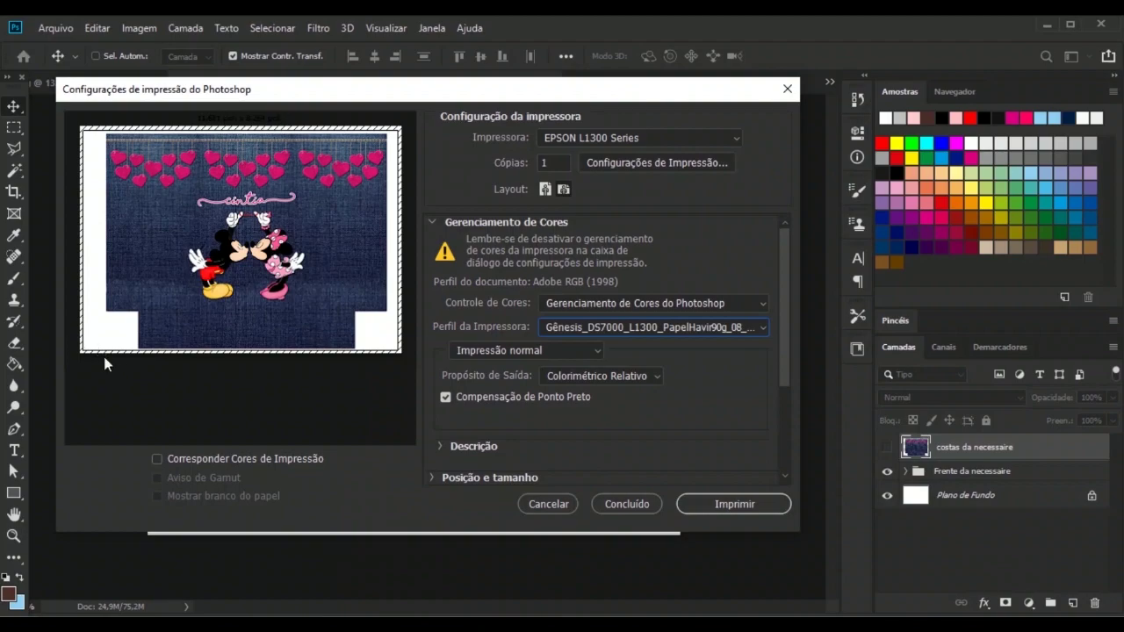
pyautogui.click(765, 503)
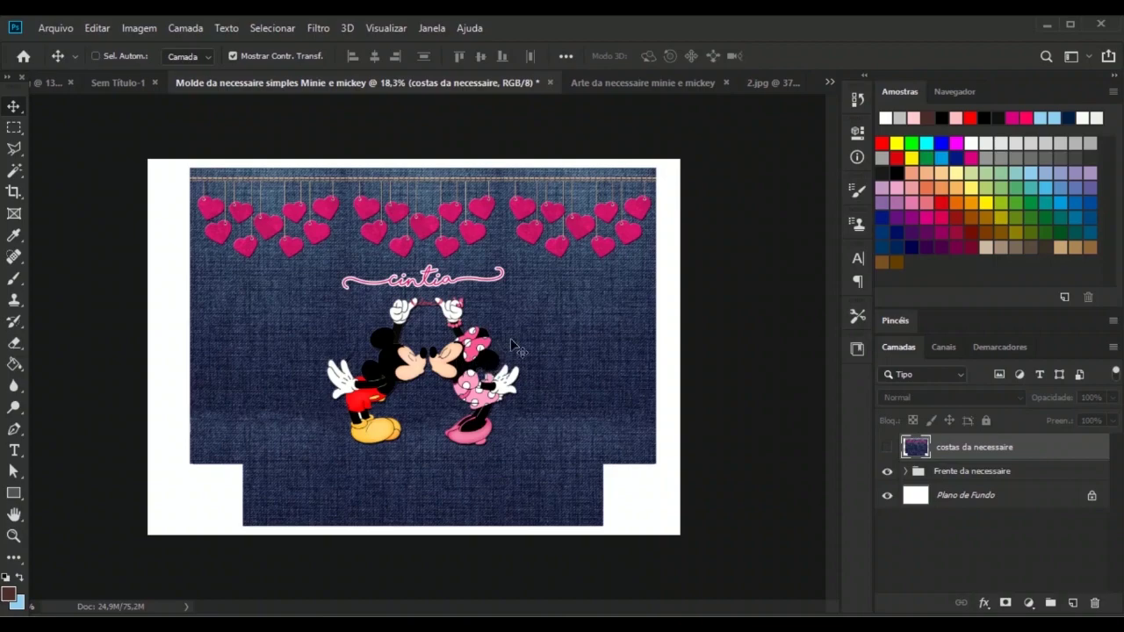
# View the "costas da necessaire" layer without the "Frente da necessaire" group, and switch back to the front artwork
pyautogui.click(887, 448)
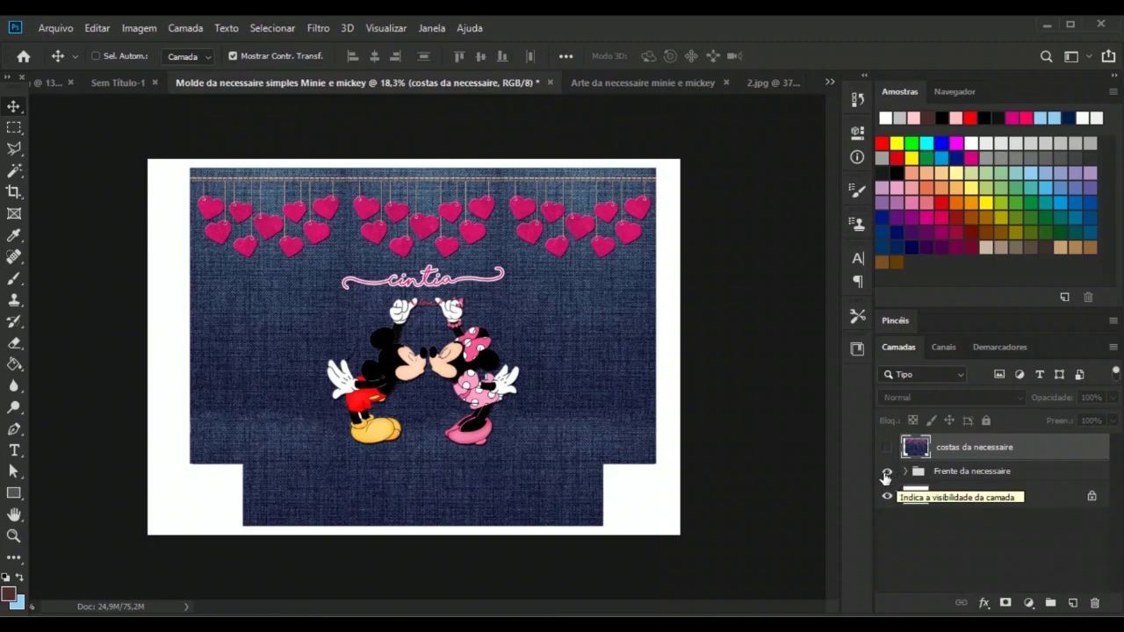
pyautogui.click(886, 475)
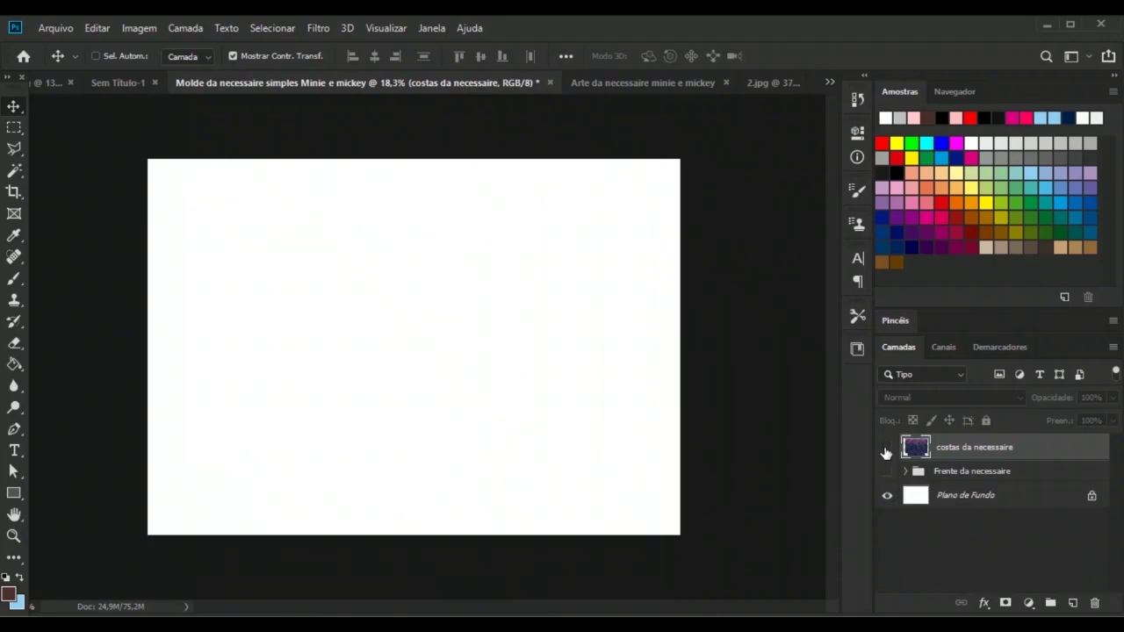
pyautogui.click(886, 449)
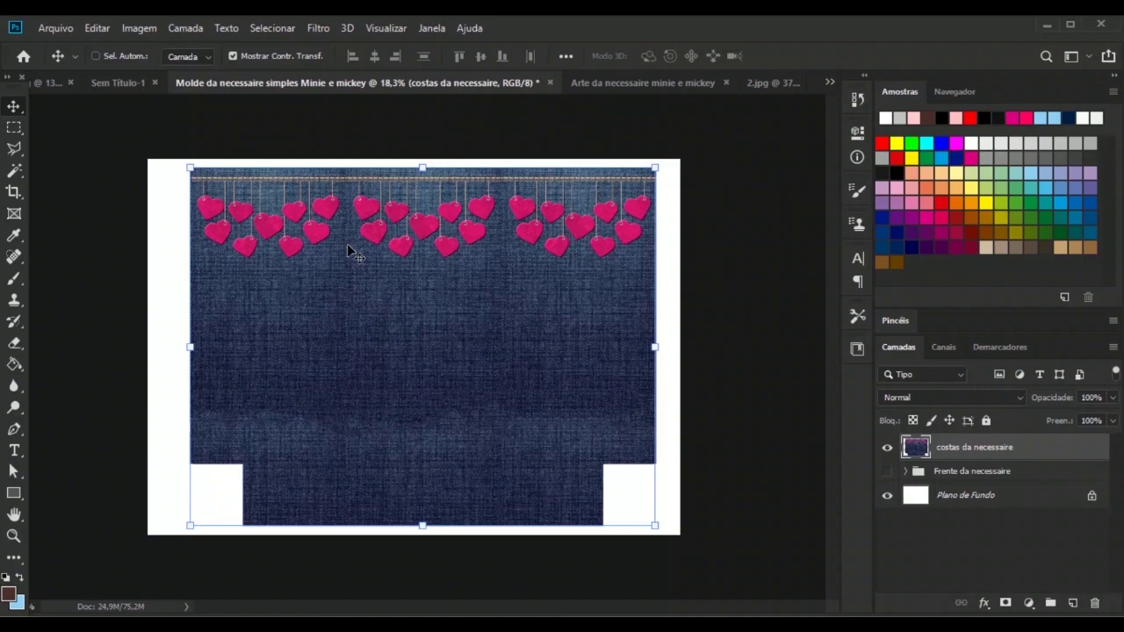
pyautogui.click(886, 472)
pyautogui.click(886, 449)
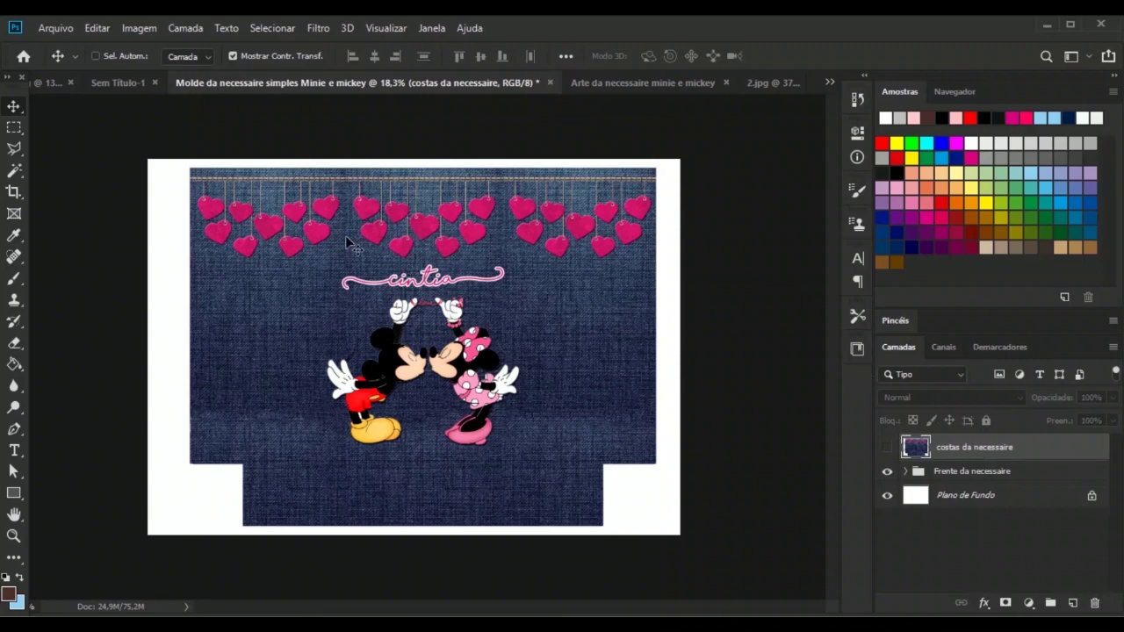